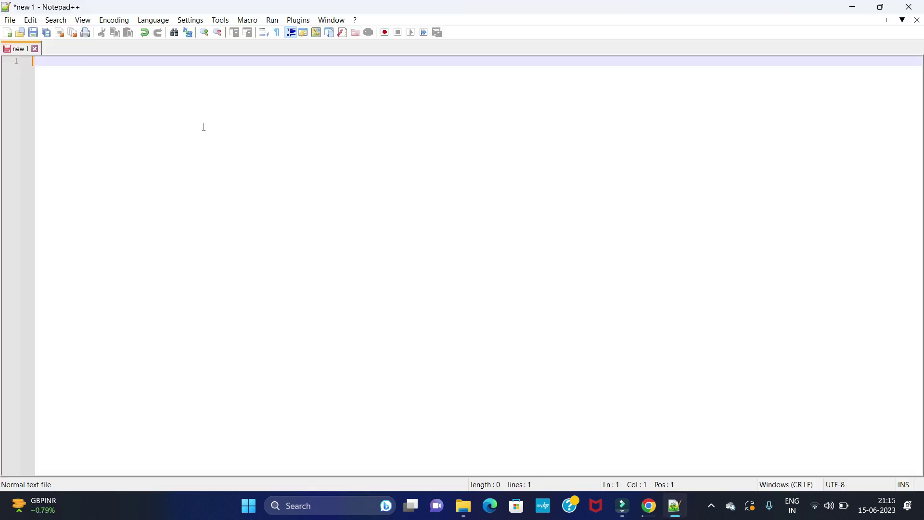
{"action": "type", "text": "<"}
{"action": "type", "text": "html>"}
Step: Write <html> on line 1 and <head> on line 2, leaving blank lines below
{"action": "key", "text": "Return"}
{"action": "key", "text": "Return"}
{"action": "key", "text": "Up"}
{"action": "type", "text": "<head"}
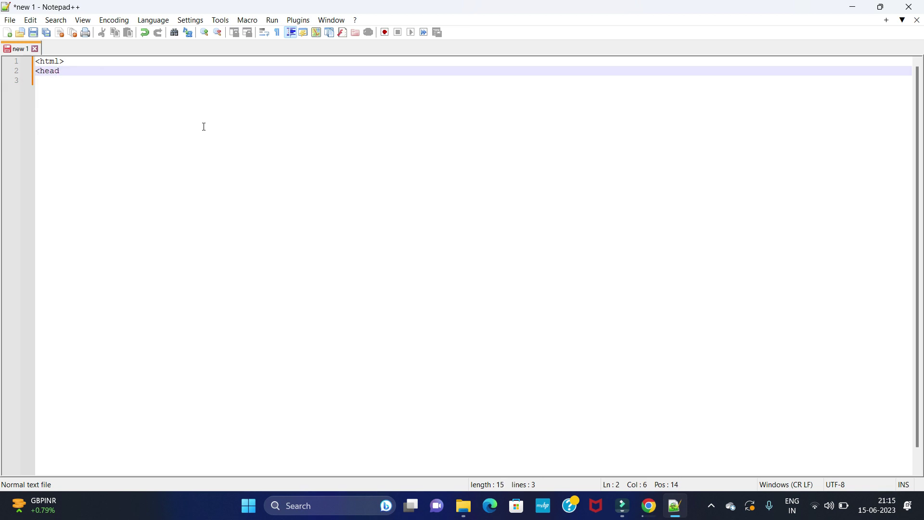
{"action": "type", "text": ">"}
{"action": "key", "text": "Return"}
{"action": "key", "text": "Return"}
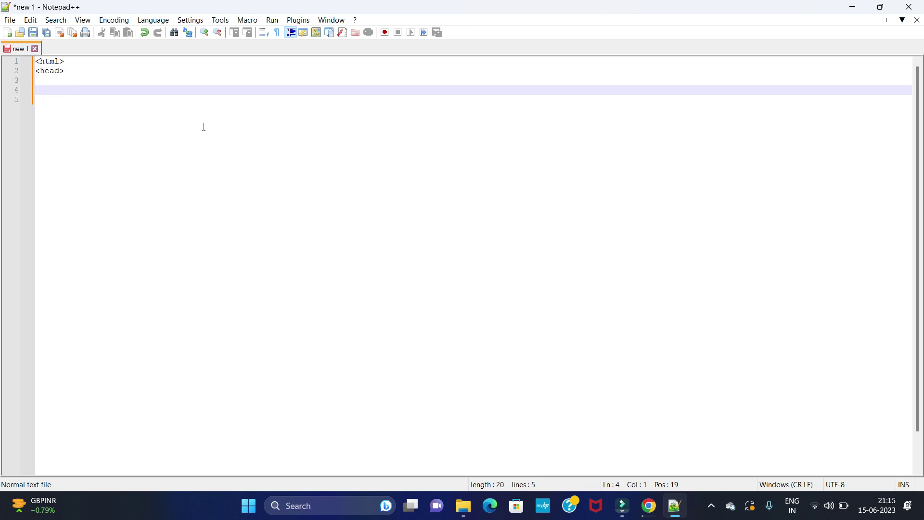
{"action": "double_click", "coordinate": [48, 61]}
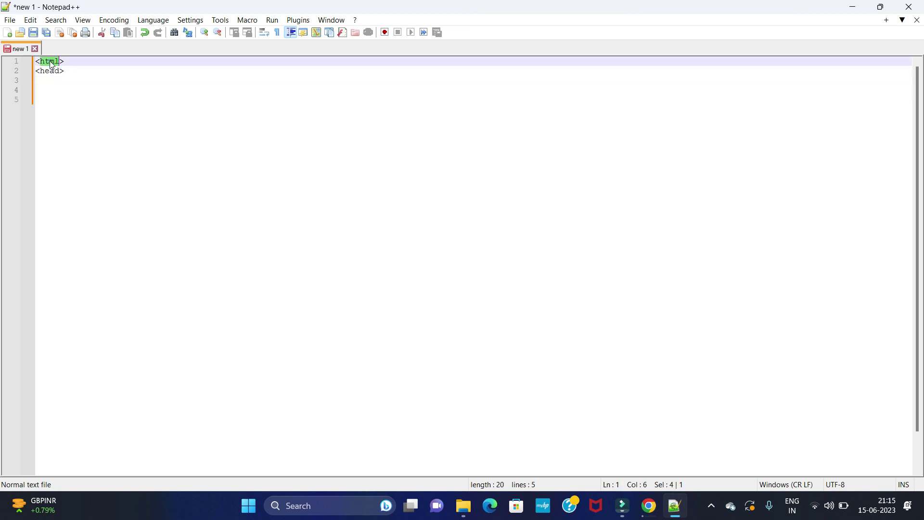
{"action": "double_click", "coordinate": [51, 71]}
{"action": "left_click", "coordinate": [53, 89]}
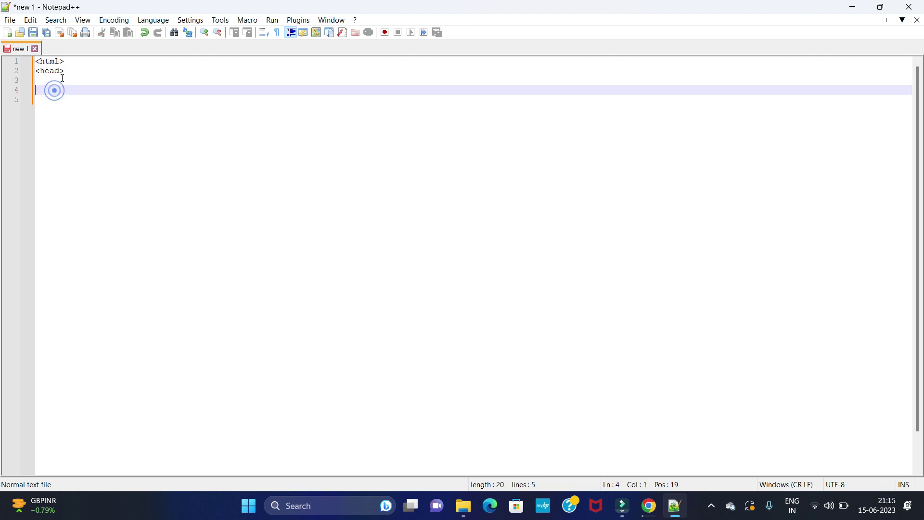
{"action": "key", "text": "Return"}
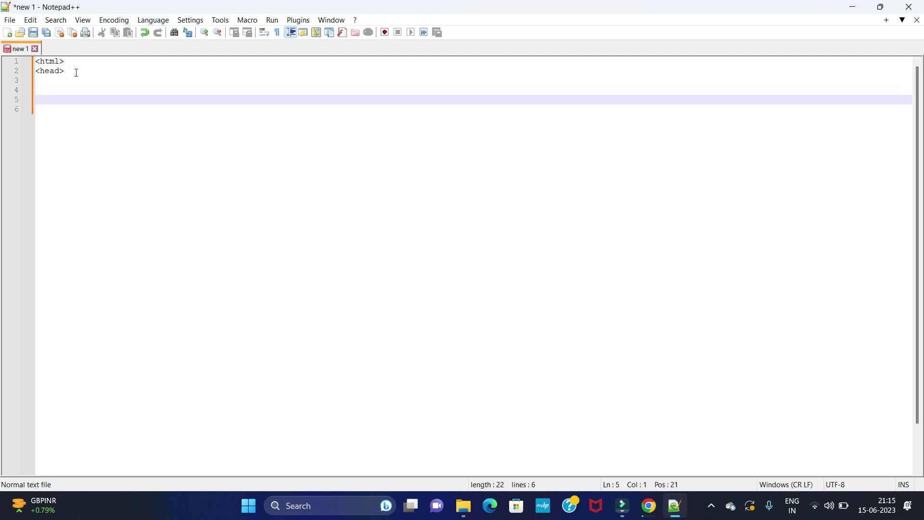
{"action": "key", "text": "Up"}
{"action": "key", "text": "Up"}
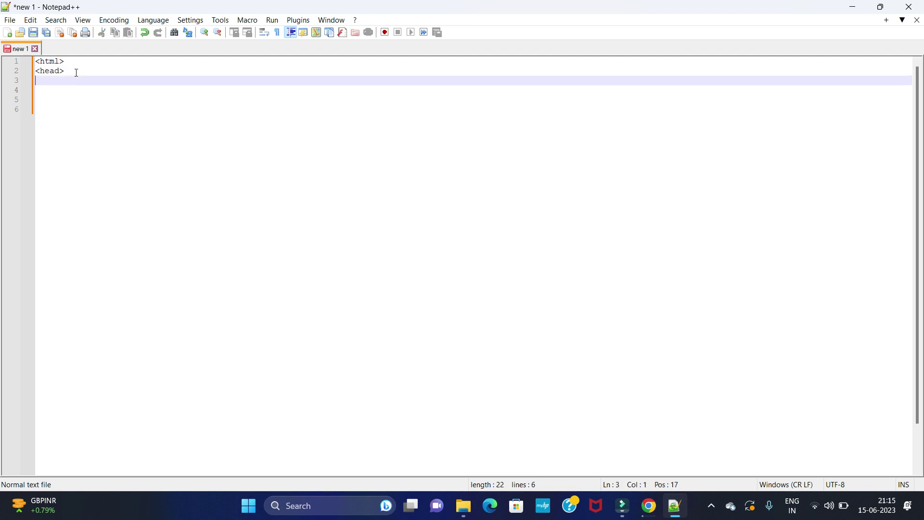
{"action": "type", "text": "<"}
{"action": "type", "text": "title"}
Step: Enter <title>Welcome</title> on line 3, using autocomplete, and add a blank line after it
{"action": "key", "text": "BackSpace"}
{"action": "type", "text": "e>"}
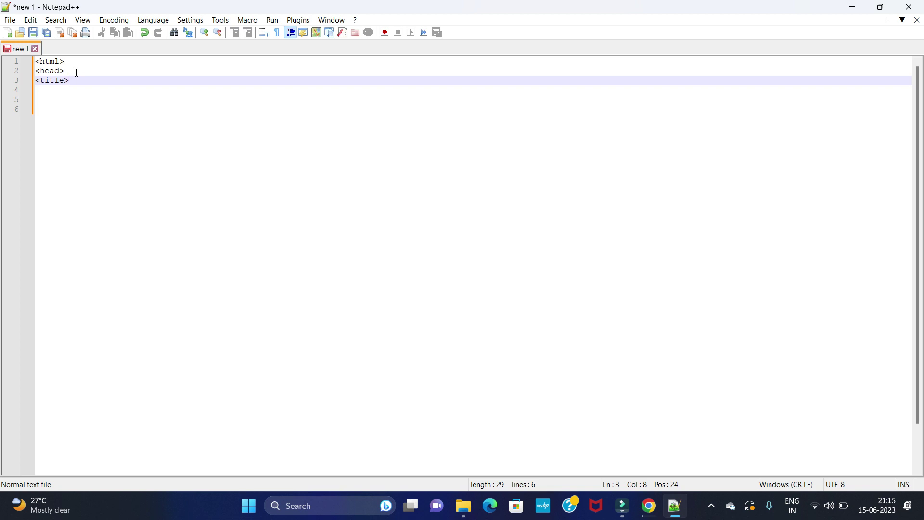
{"action": "type", "text": "Welc"}
{"action": "type", "text": "ome<"}
{"action": "type", "text": "/t"}
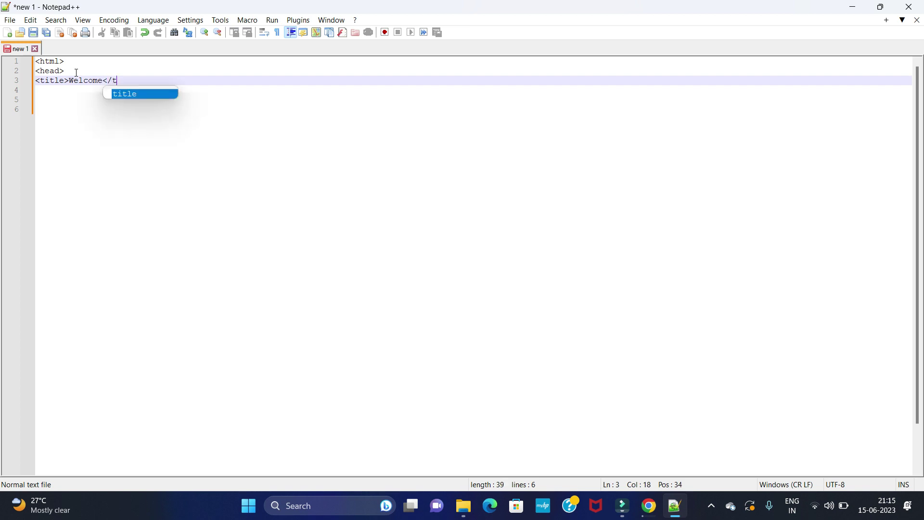
{"action": "type", "text": "itle>"}
{"action": "key", "text": "Return"}
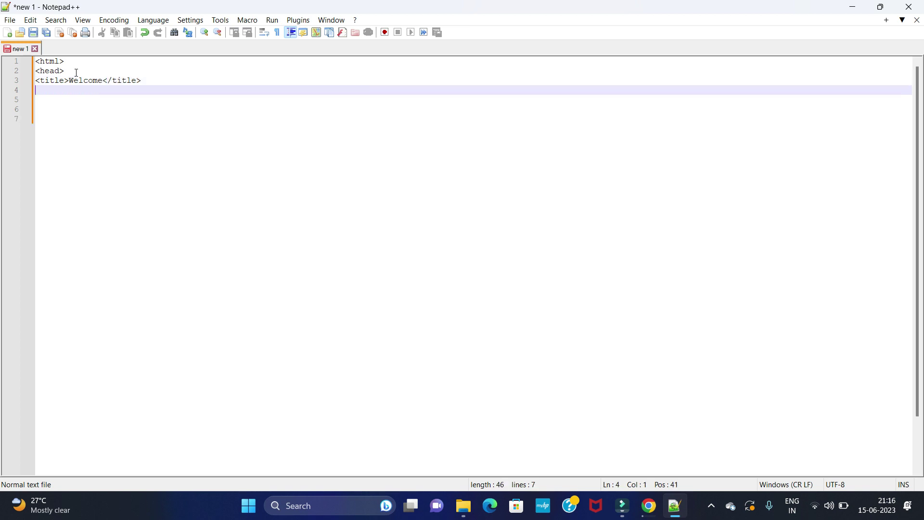
{"action": "left_click_drag", "start_coordinate": [36, 80], "coordinate": [146, 80]}
{"action": "double_click", "coordinate": [91, 81]}
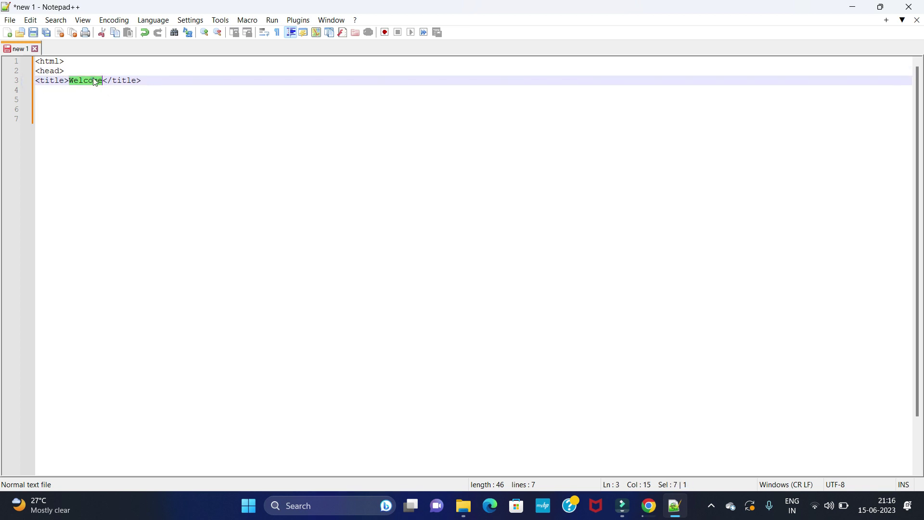
{"action": "left_click", "coordinate": [153, 78]}
{"action": "key", "text": "Return"}
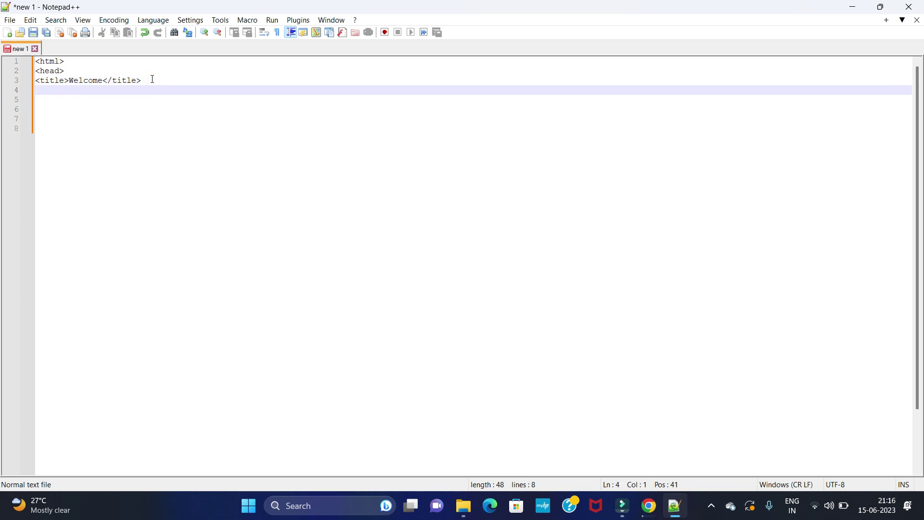
{"action": "type", "text": "</h"}
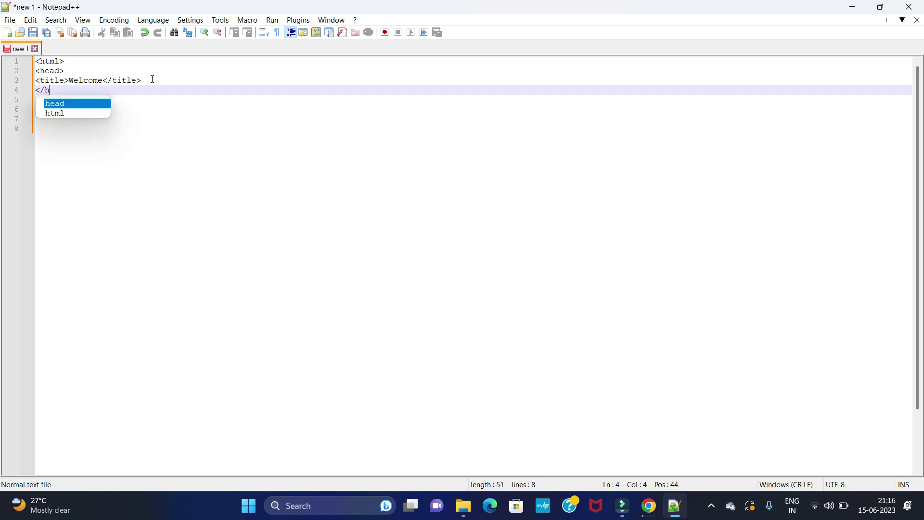
{"action": "type", "text": "e"}
Step: Close the head with </head> on line 4 and open <body> on line 5
{"action": "key", "text": "Return"}
{"action": "type", "text": ">"}
{"action": "key", "text": "Return"}
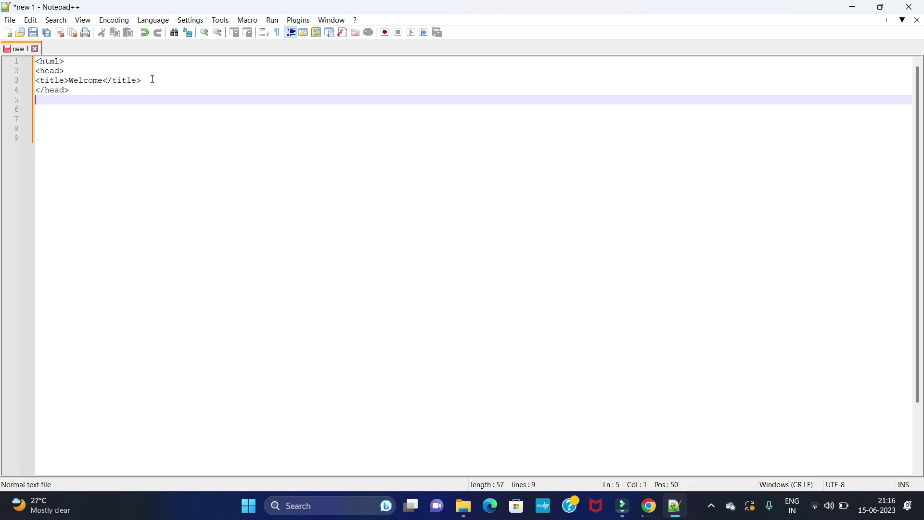
{"action": "type", "text": "<b"}
{"action": "type", "text": "ody>"}
{"action": "key", "text": "Return"}
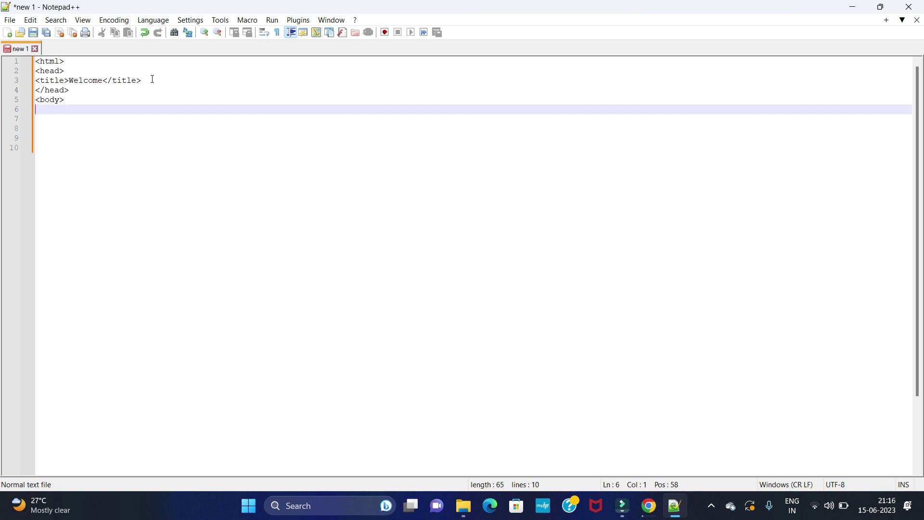
{"action": "type", "text": "h1"}
{"action": "type", "text": ">"}
Step: Write <h1>Headline one</h1> on line 6 and start a new line 7
{"action": "left_click_drag", "start_coordinate": [55, 110], "coordinate": [45, 109]}
{"action": "left_click", "coordinate": [56, 108]}
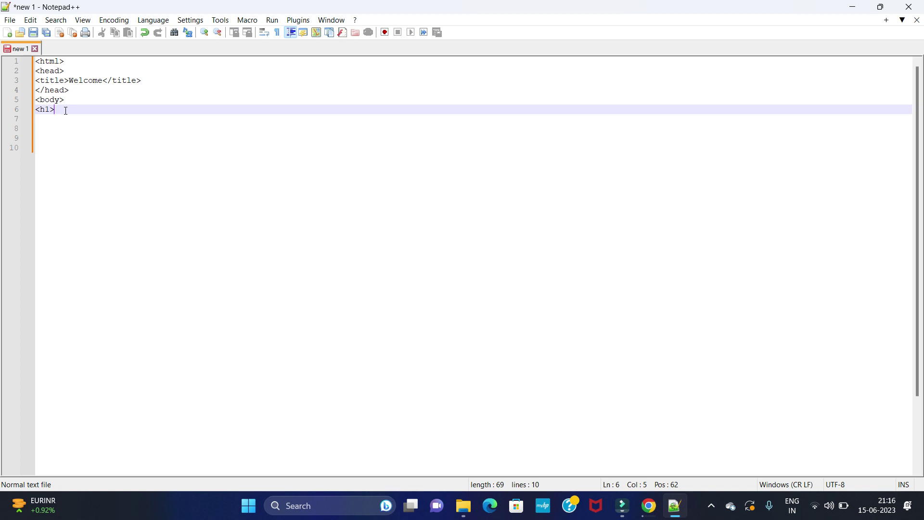
{"action": "type", "text": "Head"}
{"action": "type", "text": "lin"}
{"action": "type", "text": "e"}
{"action": "type", "text": " one<"}
{"action": "type", "text": "/h1"}
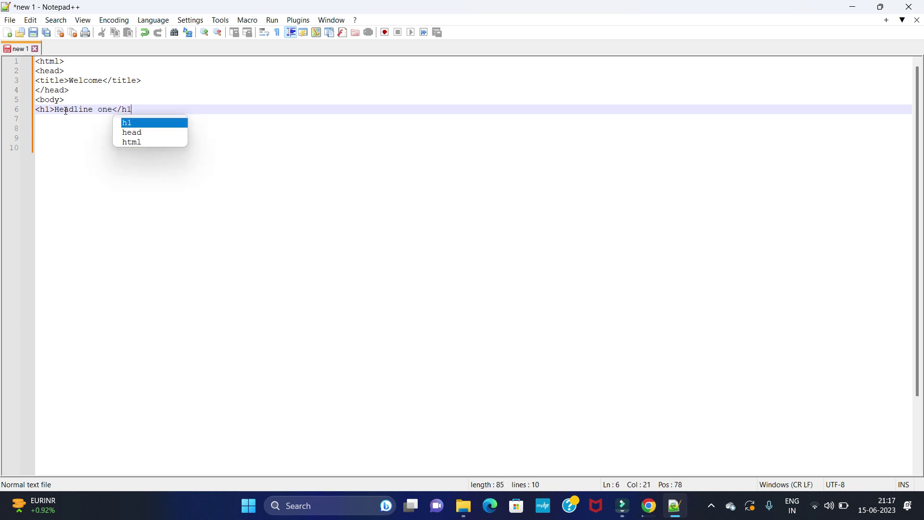
{"action": "type", "text": ">"}
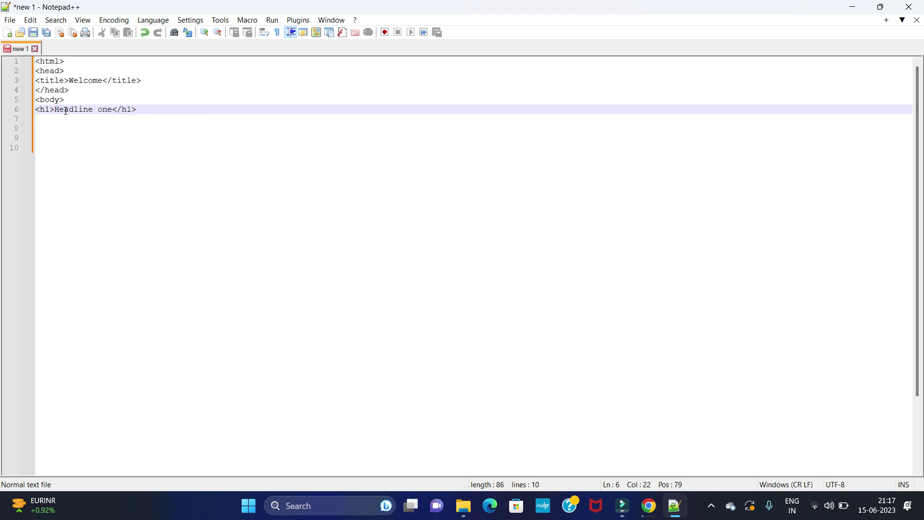
{"action": "key", "text": "Return"}
{"action": "type", "text": "<hj"}
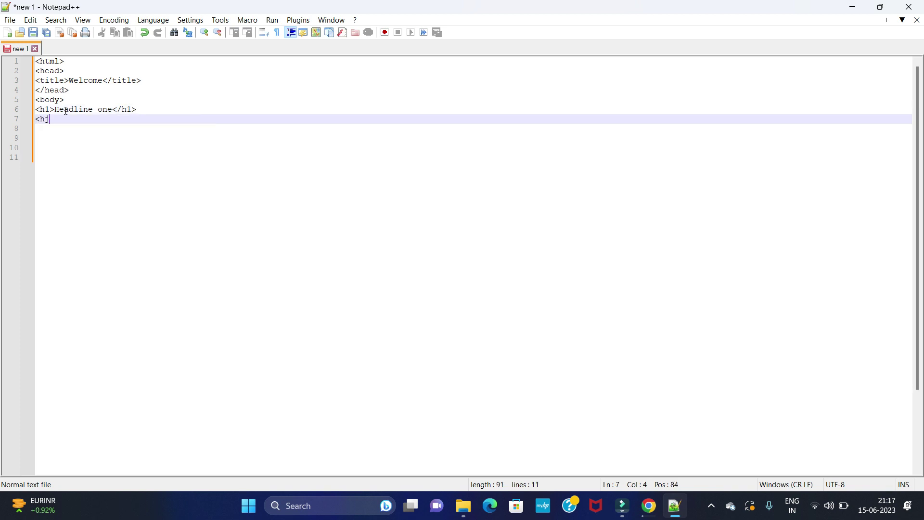
Step: Add <h6>headline two</h6> on line 7, correcting the closing tag from h2 to h6
{"action": "key", "text": "BackSpace"}
{"action": "type", "text": "6>"}
{"action": "type", "text": "he"}
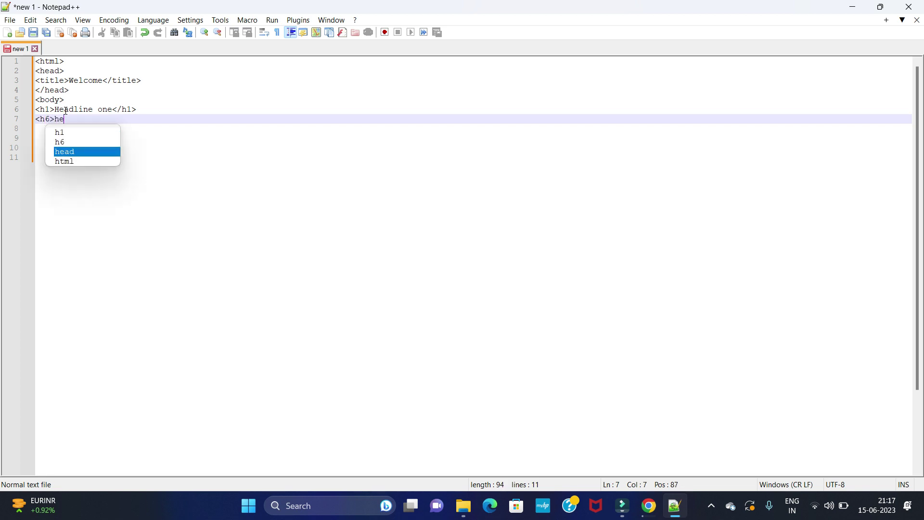
{"action": "type", "text": "adline "}
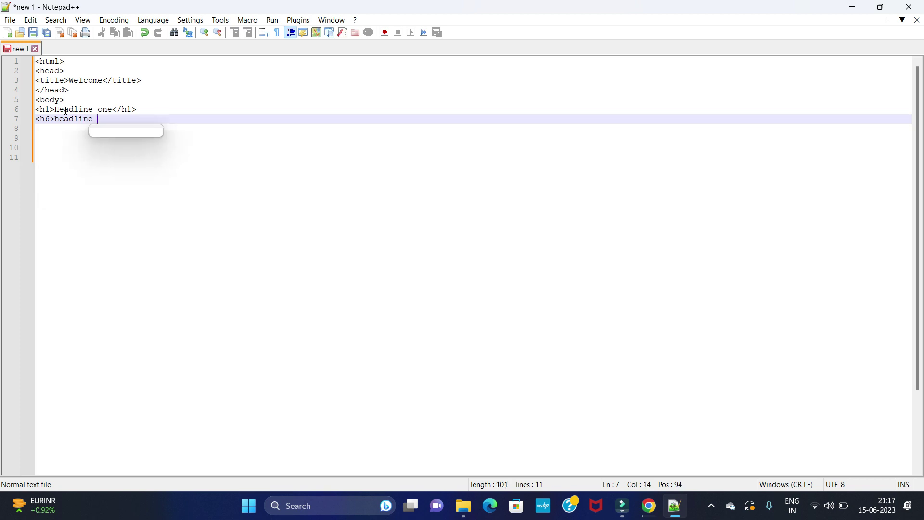
{"action": "type", "text": "two</h2>"}
{"action": "key", "text": "Return"}
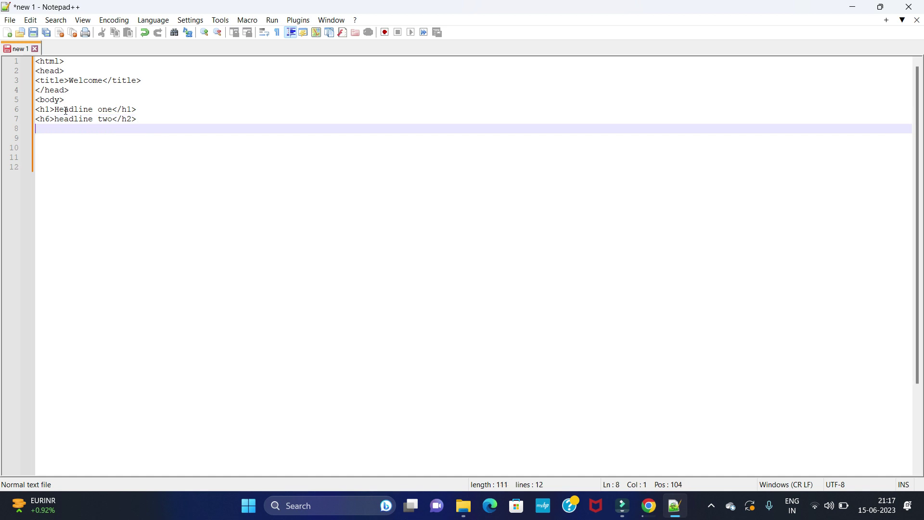
{"action": "left_click", "coordinate": [131, 119]}
{"action": "key", "text": "BackSpace"}
{"action": "type", "text": "6"}
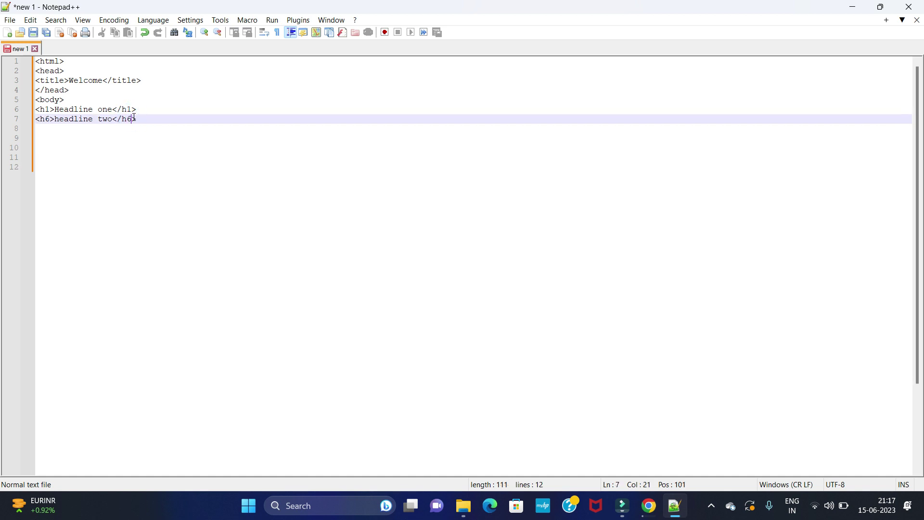
Step: Check that the h1 and h6 headings have matching opening and closing tags
{"action": "left_click", "coordinate": [37, 110]}
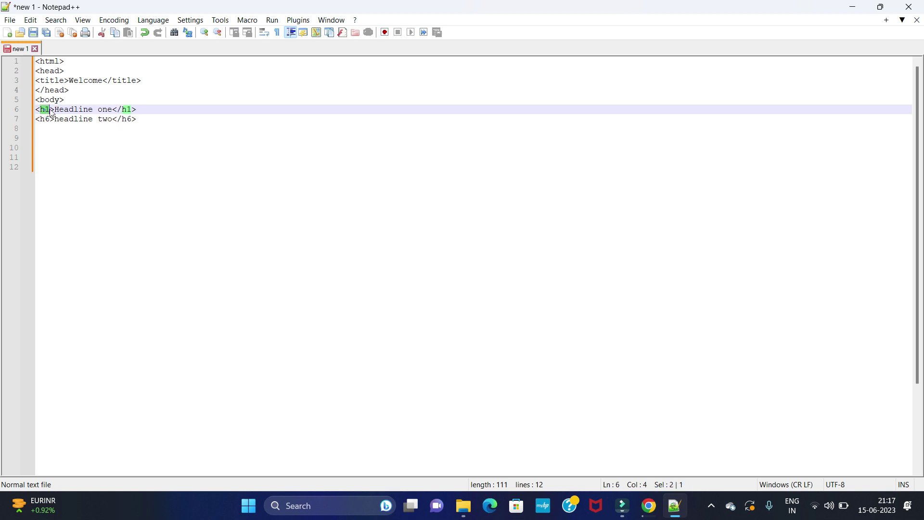
{"action": "double_click", "coordinate": [84, 109]}
{"action": "left_click", "coordinate": [88, 108]}
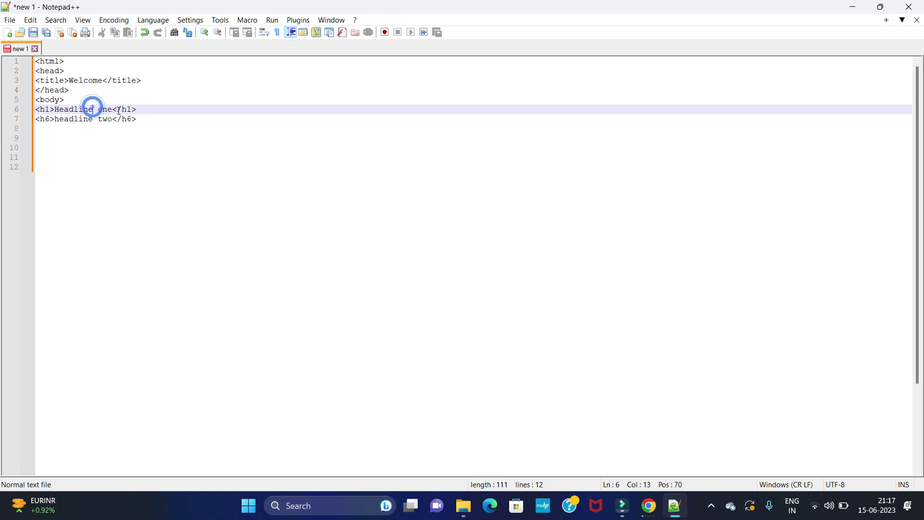
{"action": "double_click", "coordinate": [127, 109]}
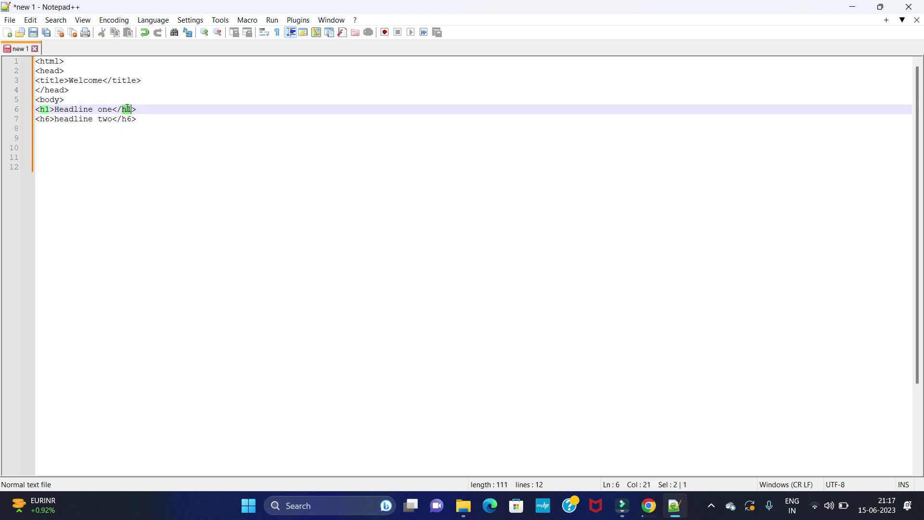
{"action": "left_click", "coordinate": [37, 119]}
{"action": "double_click", "coordinate": [43, 119]}
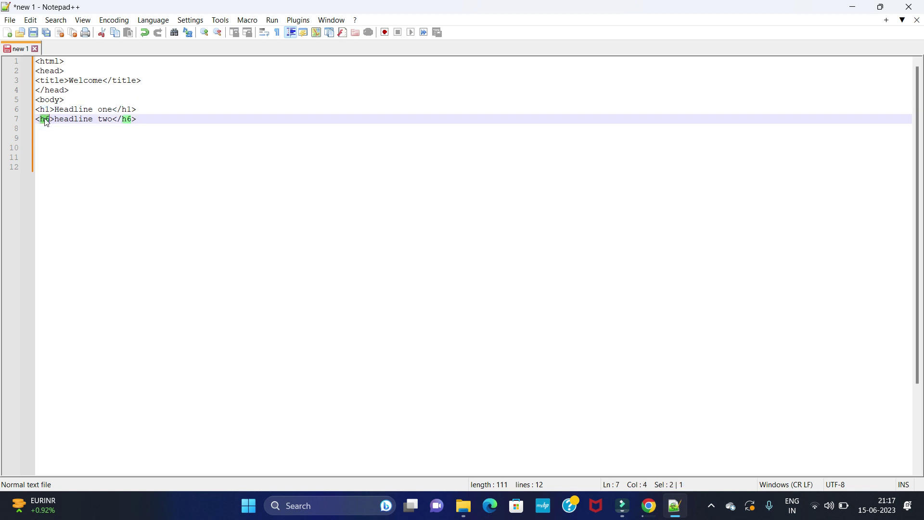
{"action": "double_click", "coordinate": [43, 120]}
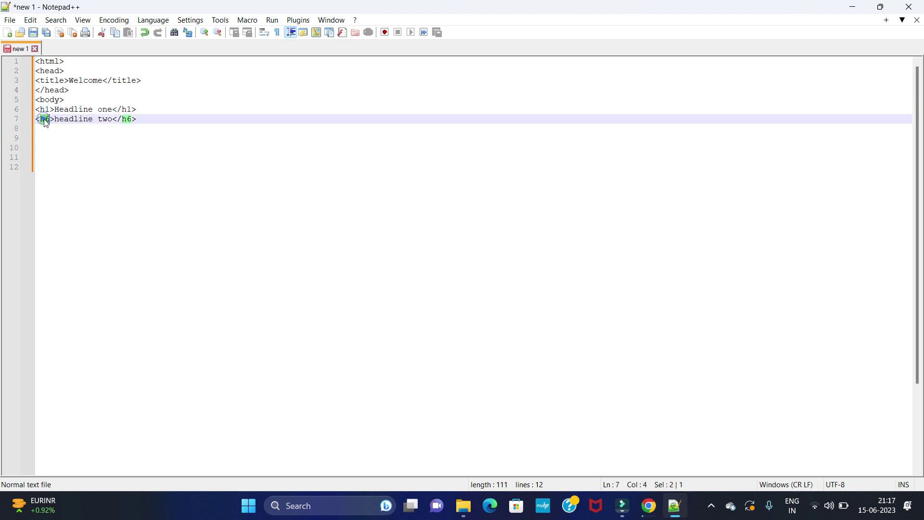
{"action": "double_click", "coordinate": [71, 120]}
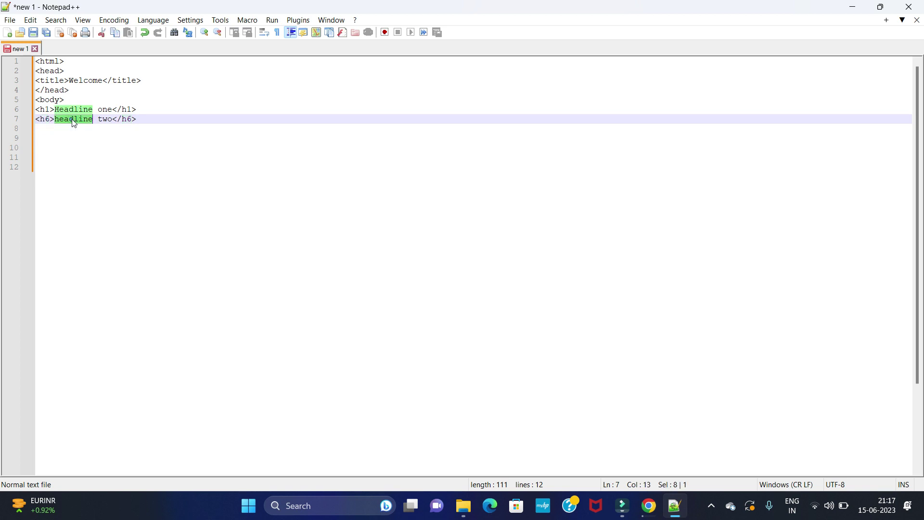
{"action": "left_click", "coordinate": [127, 120]}
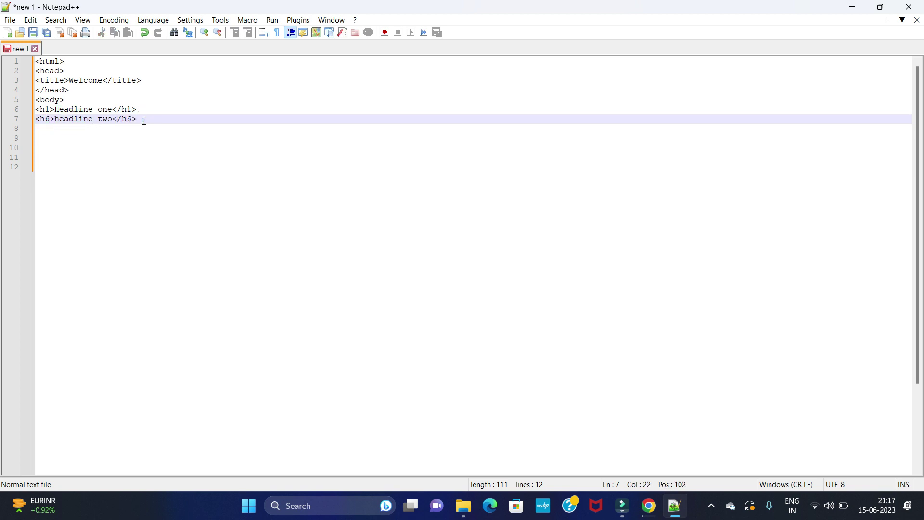
Step: Close the page with </body> and </html> on lines 8 and 9, then review the markup
{"action": "key", "text": "Return"}
{"action": "type", "text": "</bo"}
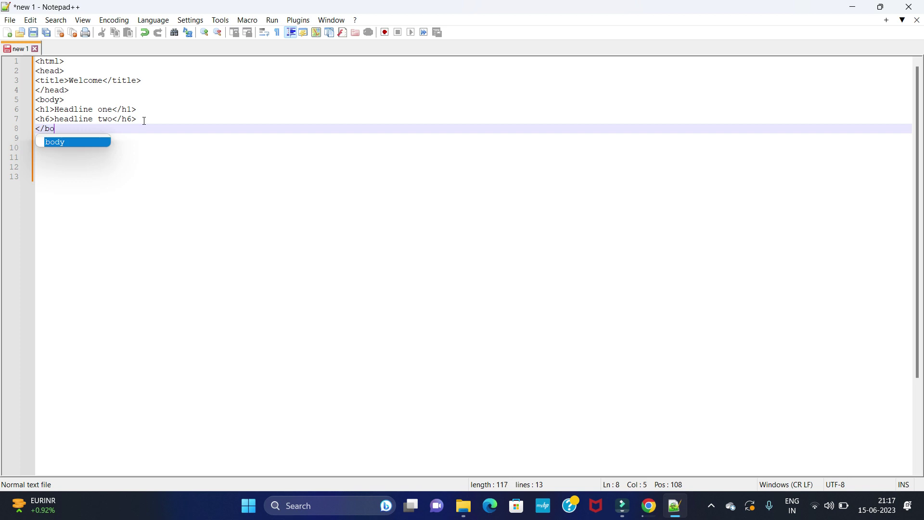
{"action": "type", "text": "dy>"}
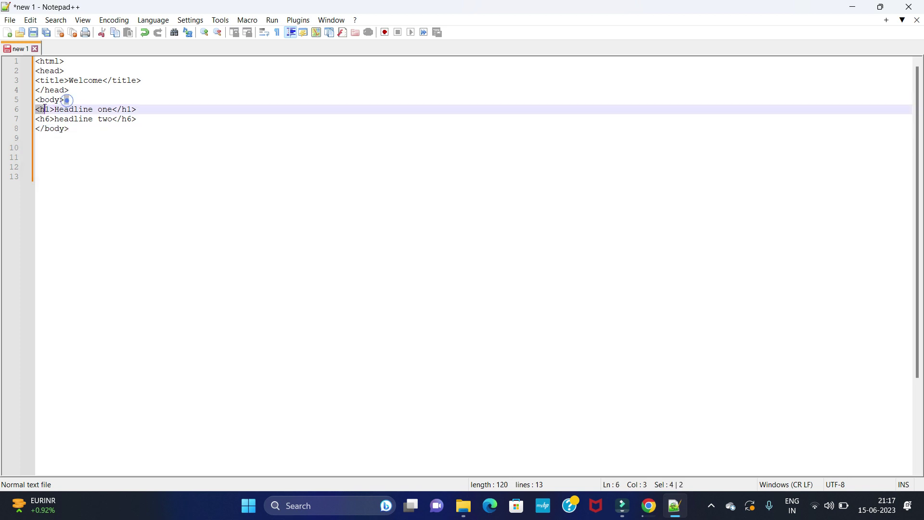
{"action": "left_click", "coordinate": [77, 98]}
{"action": "left_click", "coordinate": [97, 110]}
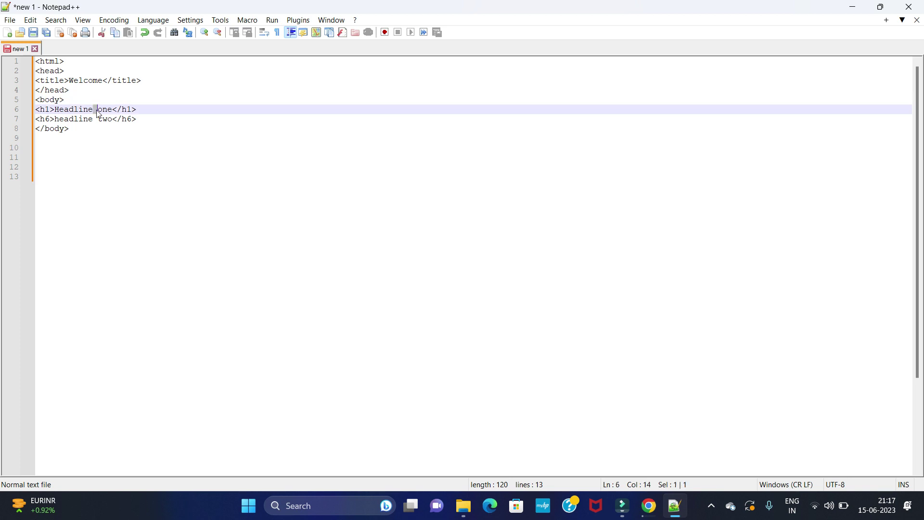
{"action": "double_click", "coordinate": [64, 109]}
{"action": "left_click", "coordinate": [74, 129]}
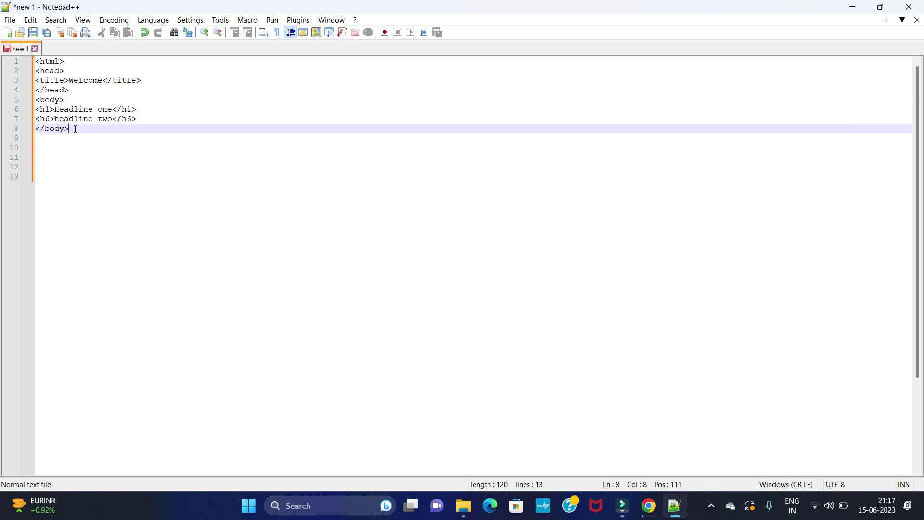
{"action": "key", "text": "Return"}
{"action": "type", "text": "</h"}
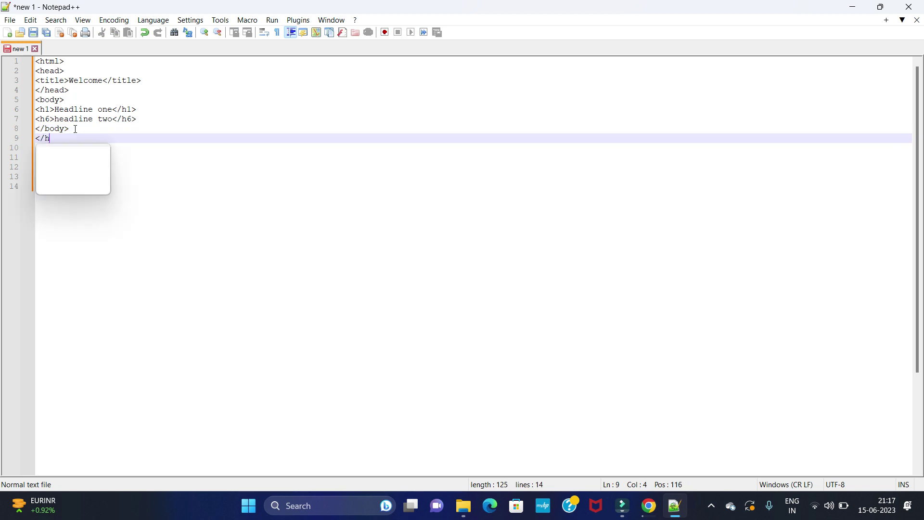
{"action": "type", "text": "t"}
{"action": "key", "text": "Return"}
{"action": "type", "text": ">"}
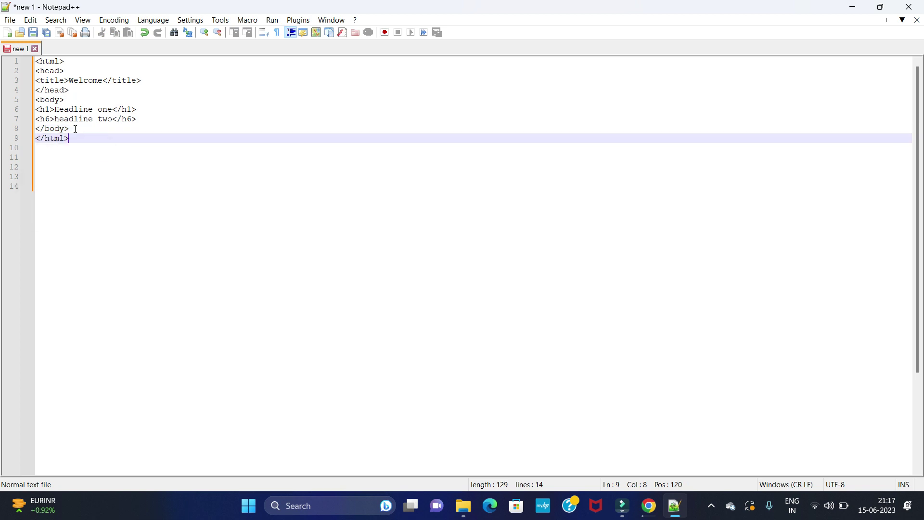
{"action": "left_click", "coordinate": [69, 148]}
{"action": "left_click_drag", "start_coordinate": [70, 148], "coordinate": [35, 61]}
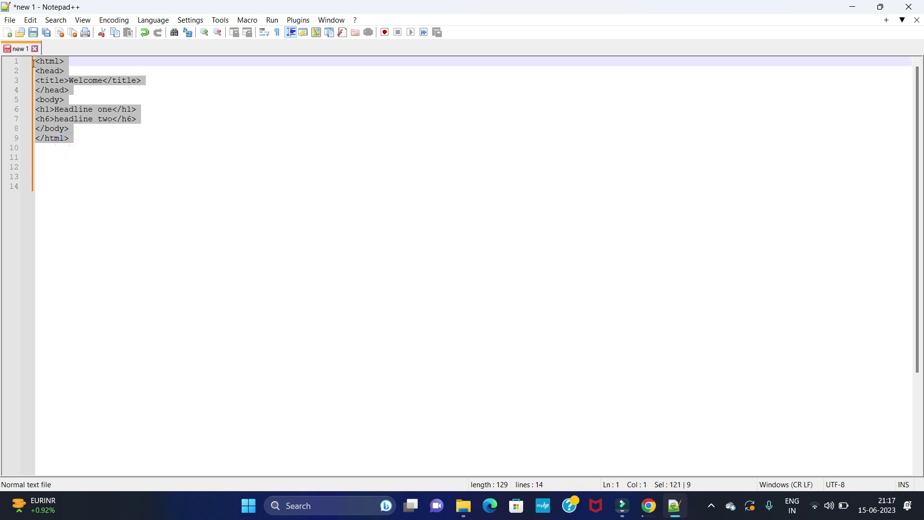
{"action": "left_click", "coordinate": [87, 107]}
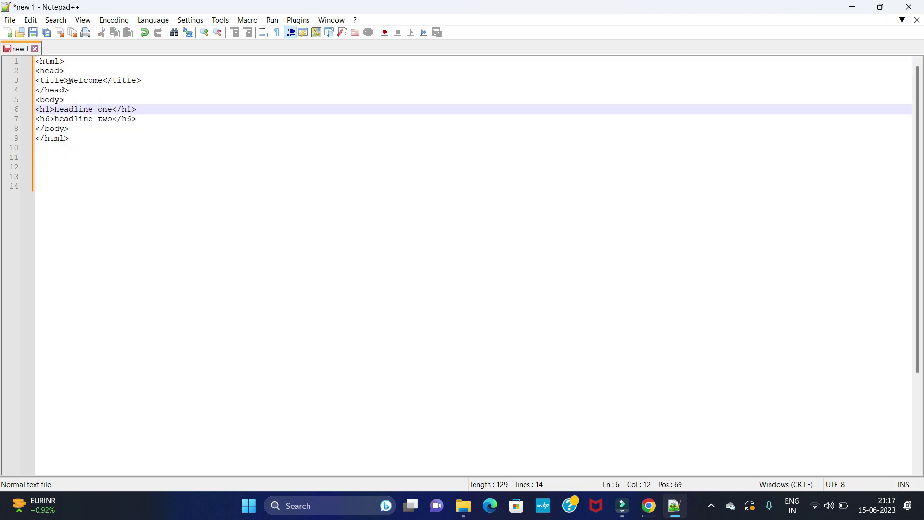
Step: Save the page to the Desktop as firsthtmlcode.html
{"action": "left_click", "coordinate": [34, 34]}
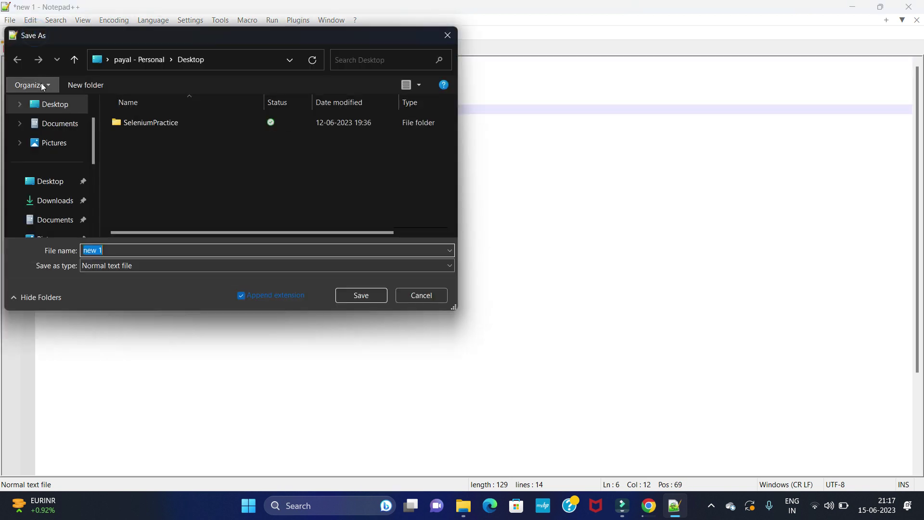
{"action": "left_click", "coordinate": [98, 250]}
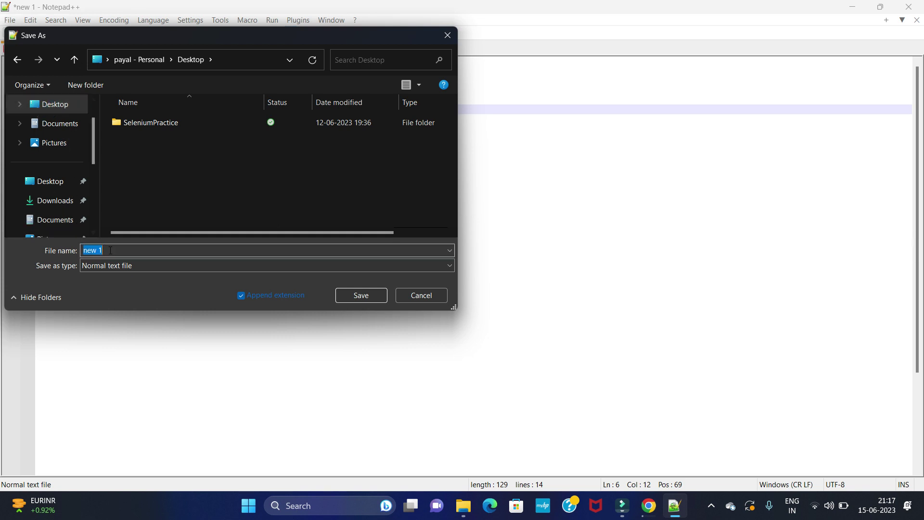
{"action": "key", "text": "BackSpace"}
{"action": "type", "text": "f"}
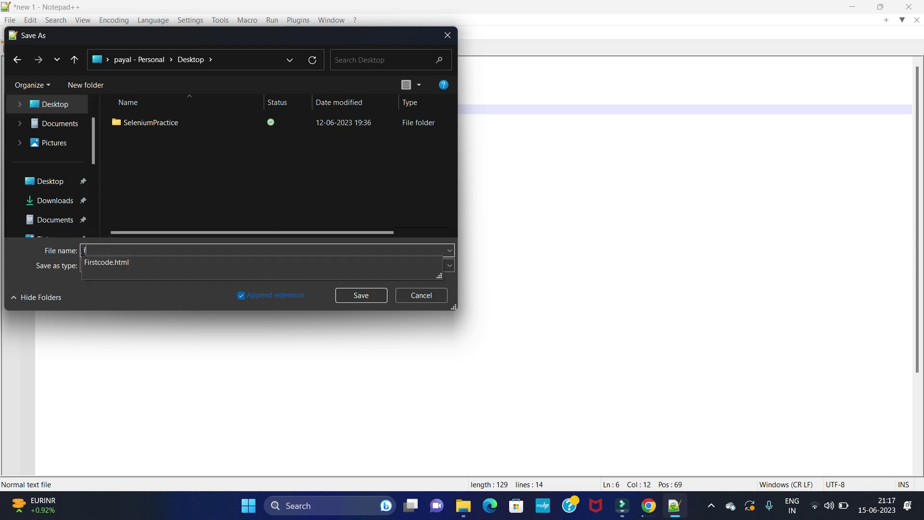
{"action": "type", "text": "irst"}
{"action": "type", "text": "htmlc"}
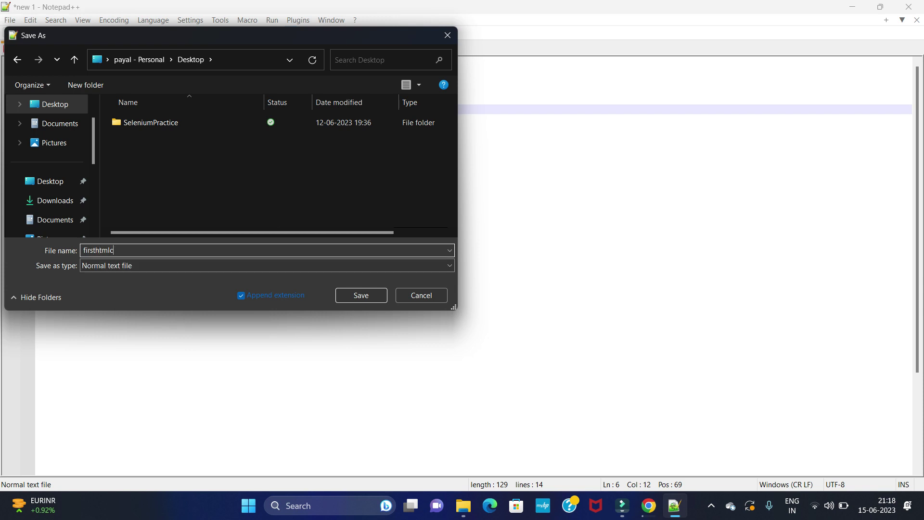
{"action": "type", "text": "ode."}
{"action": "type", "text": "html"}
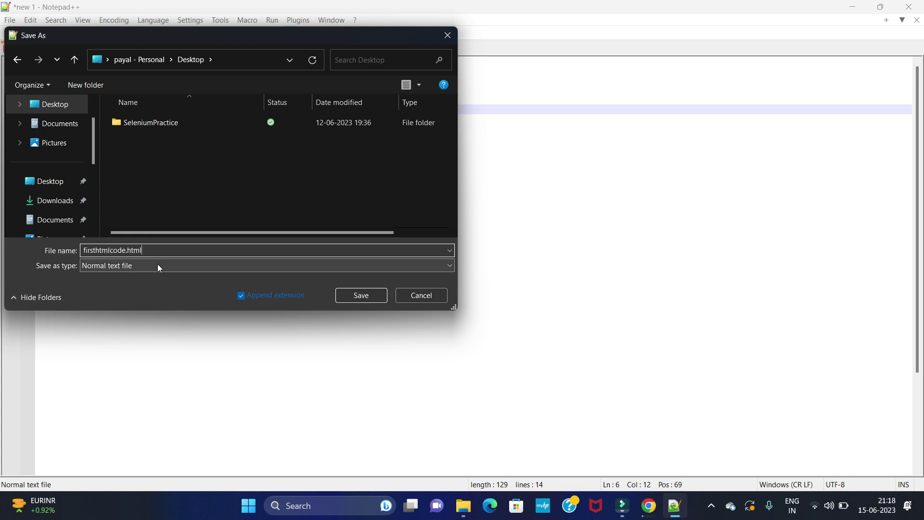
{"action": "left_click", "coordinate": [356, 295]}
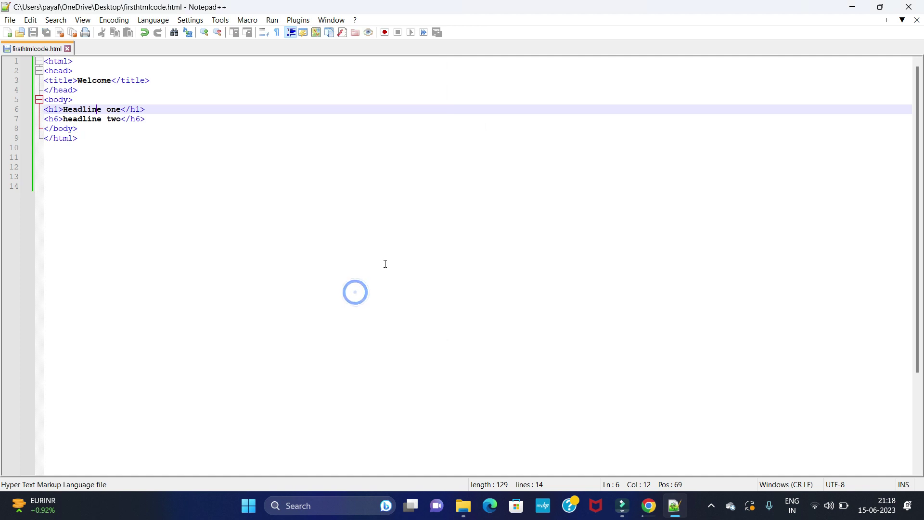
Step: Refresh the desktop and open firsthtmlcode.html in Chrome
{"action": "left_click", "coordinate": [852, 7]}
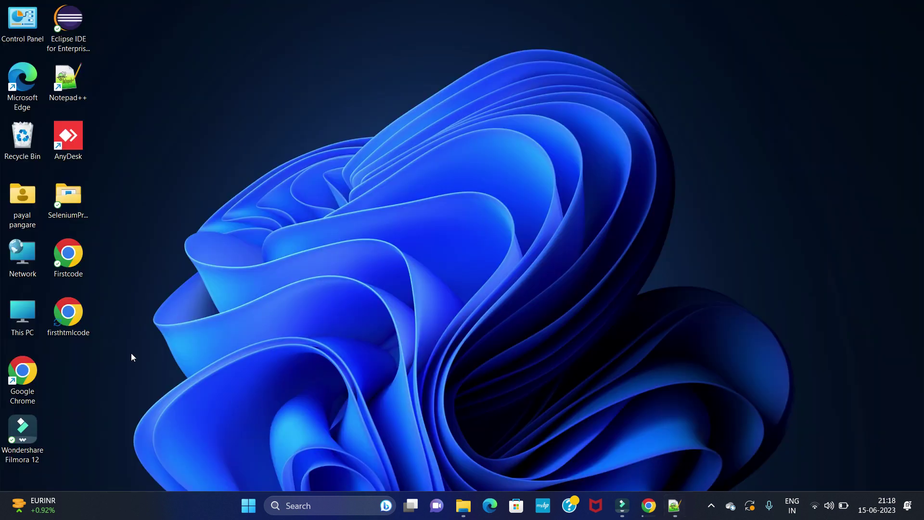
{"action": "right_click", "coordinate": [281, 210]}
{"action": "left_click", "coordinate": [317, 258]}
{"action": "double_click", "coordinate": [72, 321]}
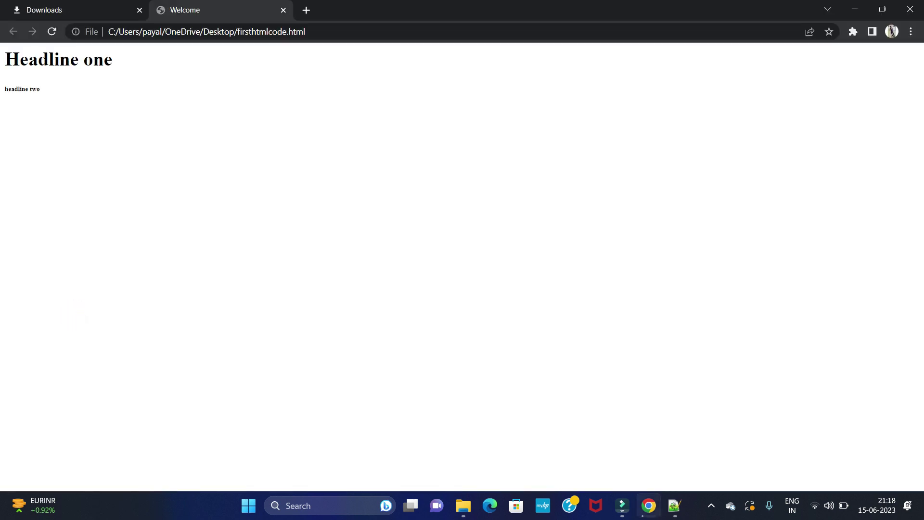
Step: Highlight Headline one and headline two in Chrome to compare their sizes
{"action": "left_click_drag", "start_coordinate": [4, 64], "coordinate": [174, 65]}
{"action": "left_click_drag", "start_coordinate": [2, 89], "coordinate": [42, 97]}
{"action": "left_click", "coordinate": [52, 101]}
{"action": "left_click", "coordinate": [44, 95], "text": "shift"}
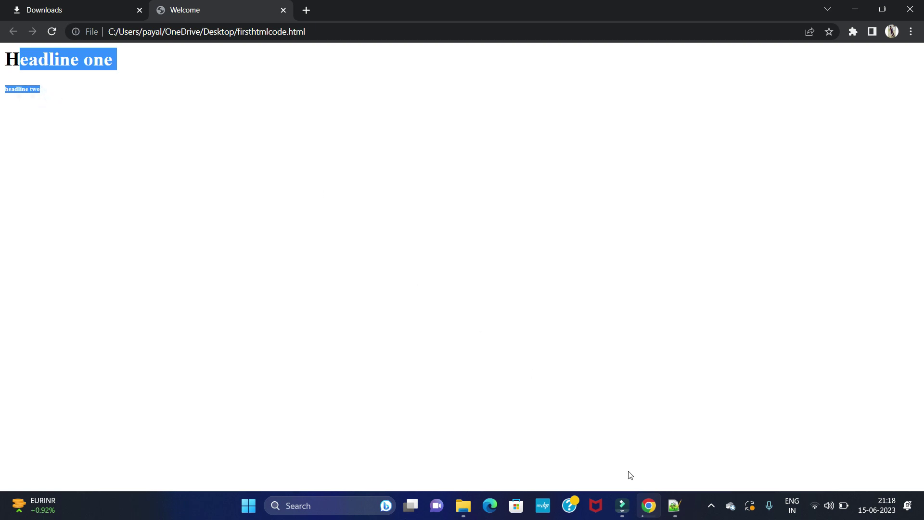
{"action": "mouse_move", "coordinate": [674, 506]}
{"action": "left_click", "coordinate": [669, 455]}
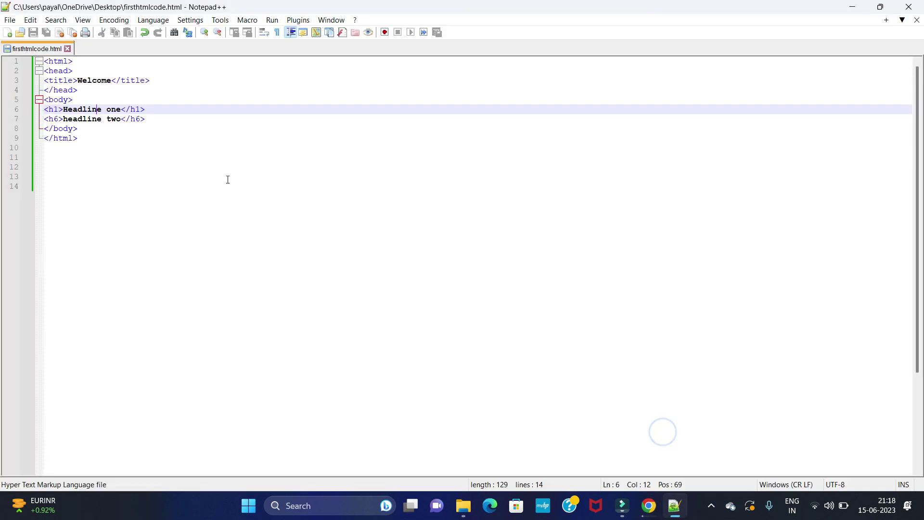
Step: Inspect the h6 and closing body lines and compare them with the Chrome page
{"action": "left_click", "coordinate": [199, 139]}
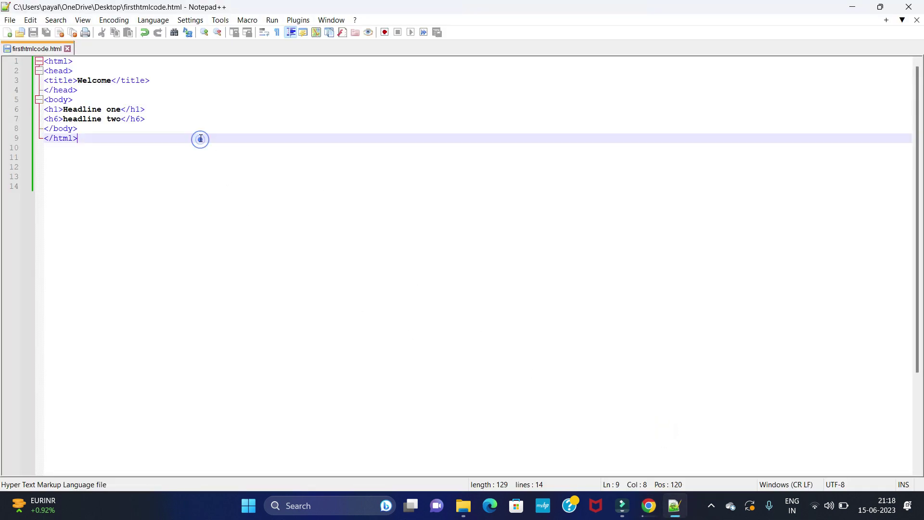
{"action": "left_click", "coordinate": [150, 120]}
{"action": "key", "text": "ctrl+shift+Left"}
{"action": "key", "text": "ctrl+shift+Left"}
{"action": "key", "text": "ctrl+shift+Left"}
{"action": "key", "text": "ctrl+shift+Left"}
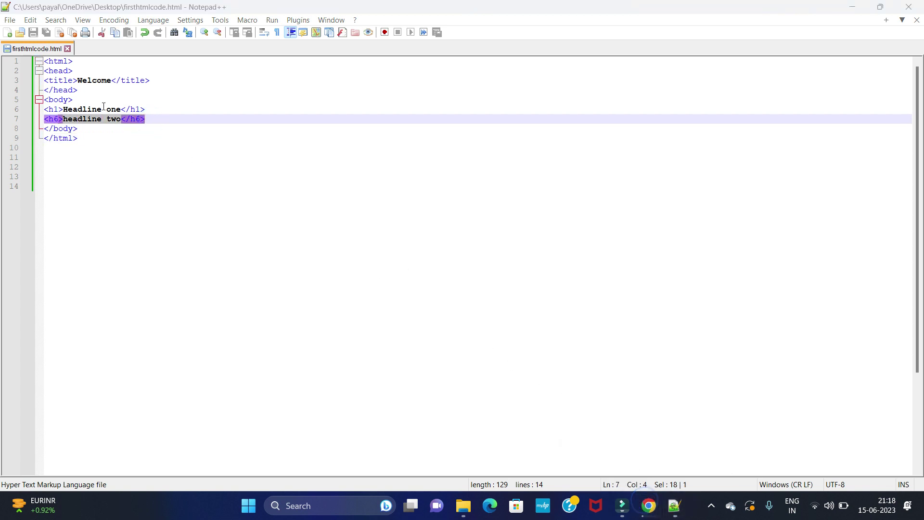
{"action": "left_click_drag", "start_coordinate": [111, 128], "coordinate": [141, 123]}
{"action": "key", "text": "alt+Tab"}
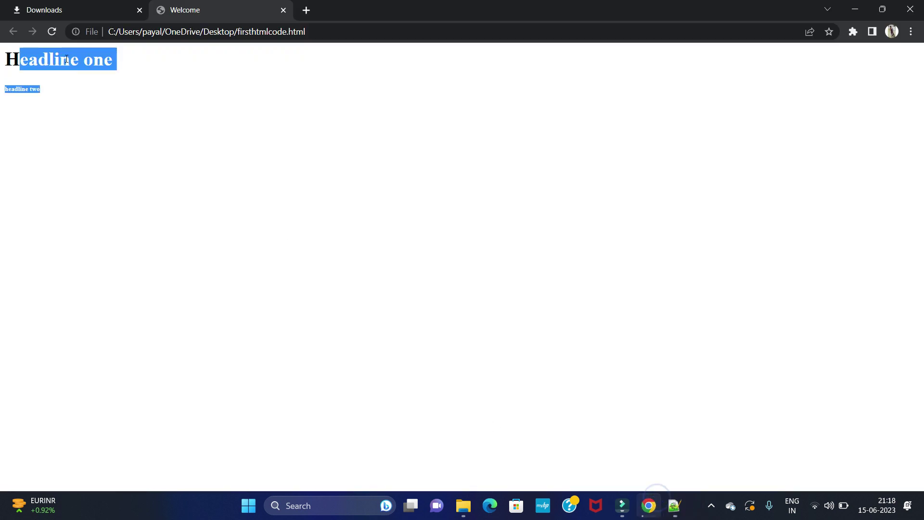
{"action": "key", "text": "alt+Tab"}
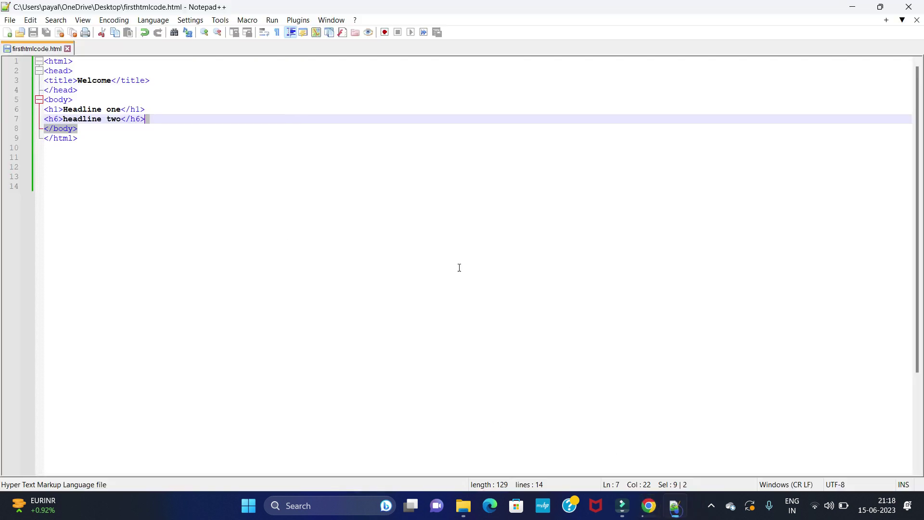
Step: Add <br><br> after </h1> on line 6 and save the file
{"action": "left_click", "coordinate": [154, 109]}
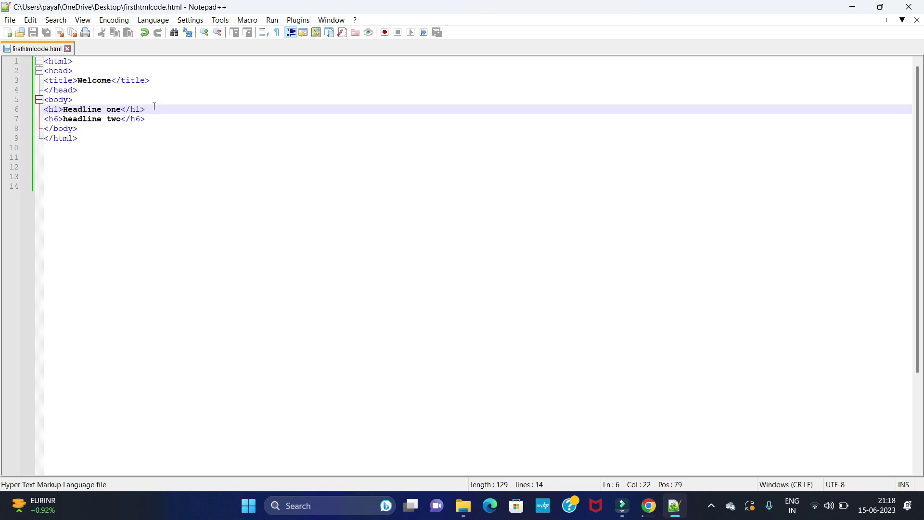
{"action": "type", "text": "<br><"}
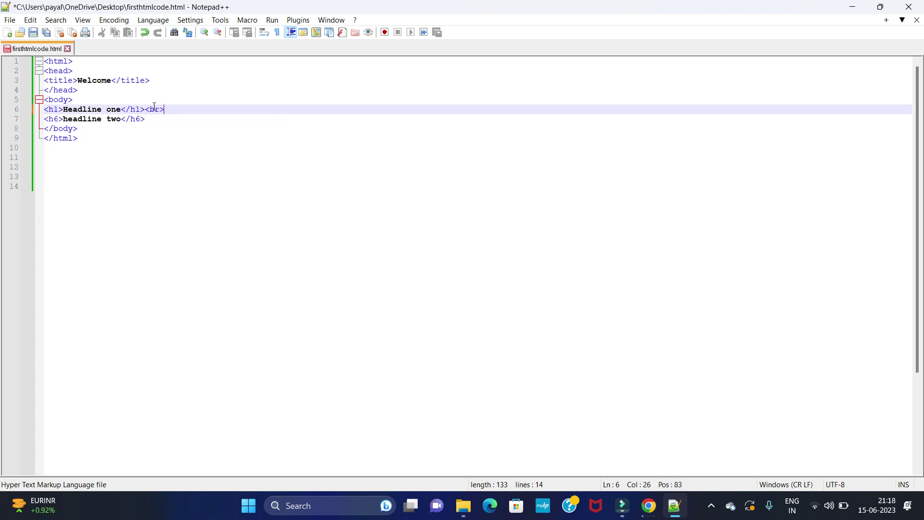
{"action": "type", "text": "br>"}
{"action": "left_click", "coordinate": [32, 32]}
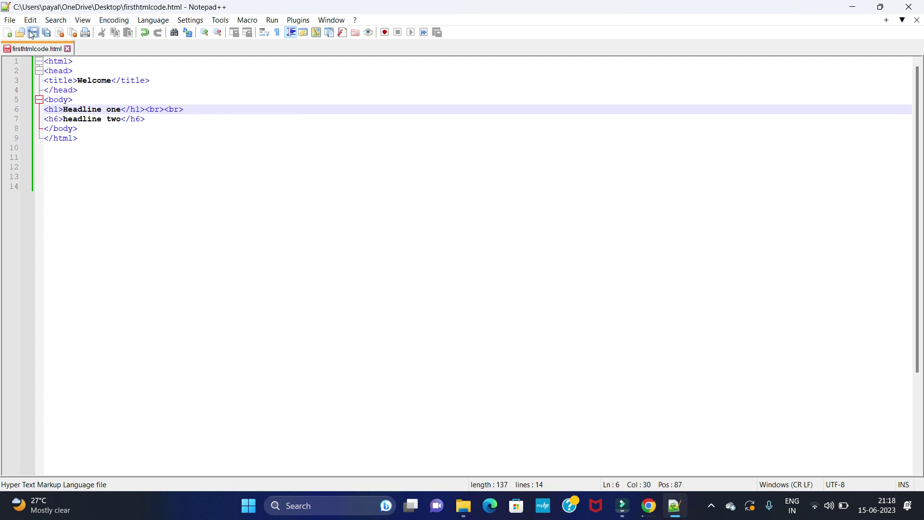
{"action": "left_click", "coordinate": [853, 7]}
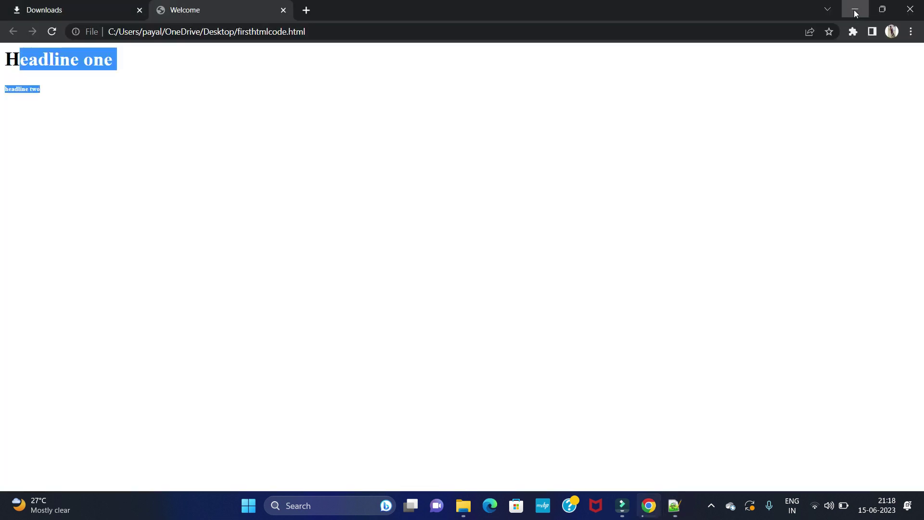
Step: Reopen firsthtmlcode.html in a new Chrome tab and check the gap between the headlines
{"action": "left_click", "coordinate": [855, 9]}
{"action": "double_click", "coordinate": [68, 318]}
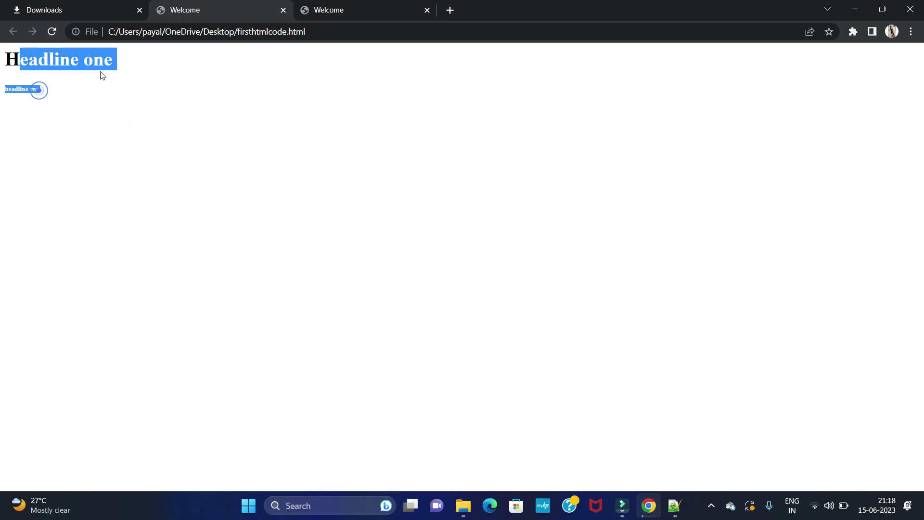
{"action": "key", "text": "ctrl+Tab"}
{"action": "left_click", "coordinate": [76, 113]}
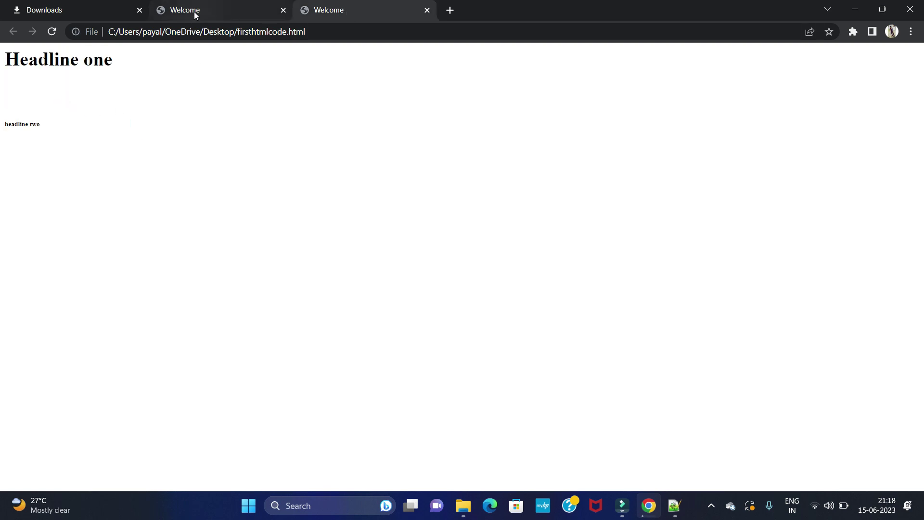
{"action": "left_click_drag", "start_coordinate": [3, 80], "coordinate": [14, 112]}
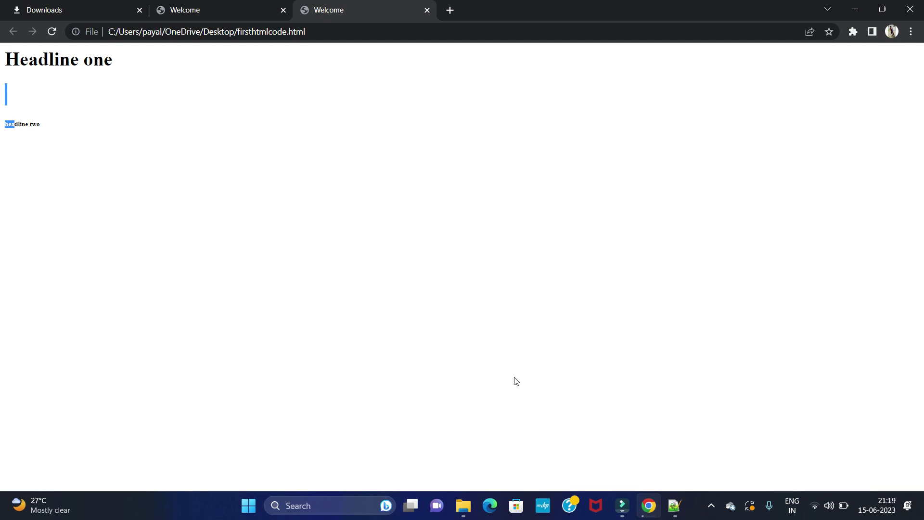
{"action": "left_click", "coordinate": [674, 505]}
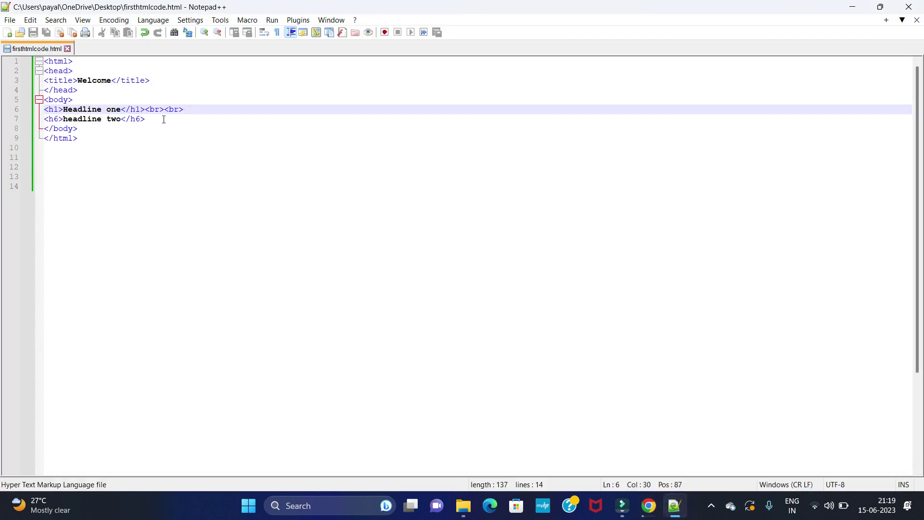
{"action": "left_click_drag", "start_coordinate": [92, 148], "coordinate": [42, 62]}
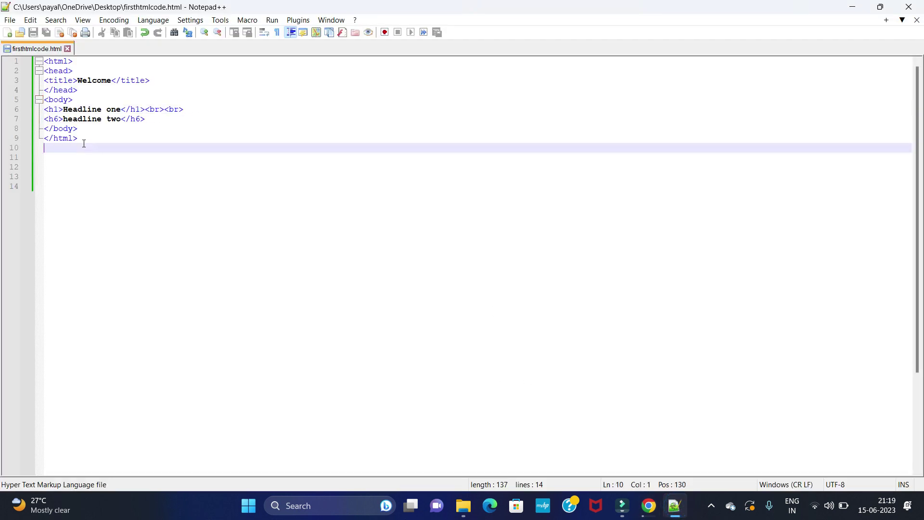
{"action": "left_click", "coordinate": [144, 138]}
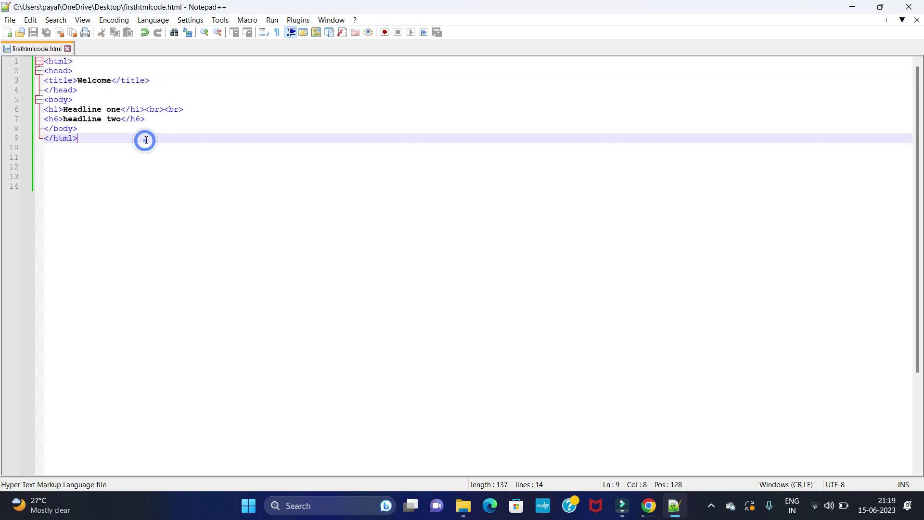